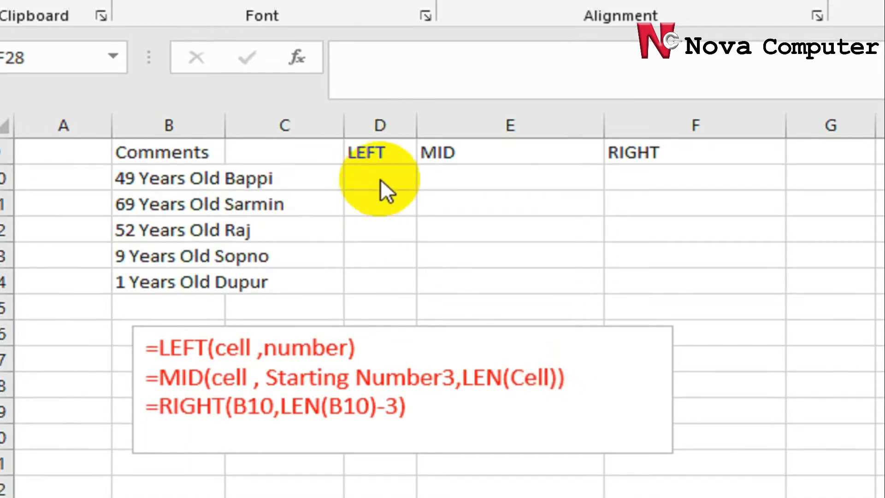
Enter a LEFT formula in D10 that returns 4 characters from a quoted text of "This is" followed by a person's name.
click(379, 174)
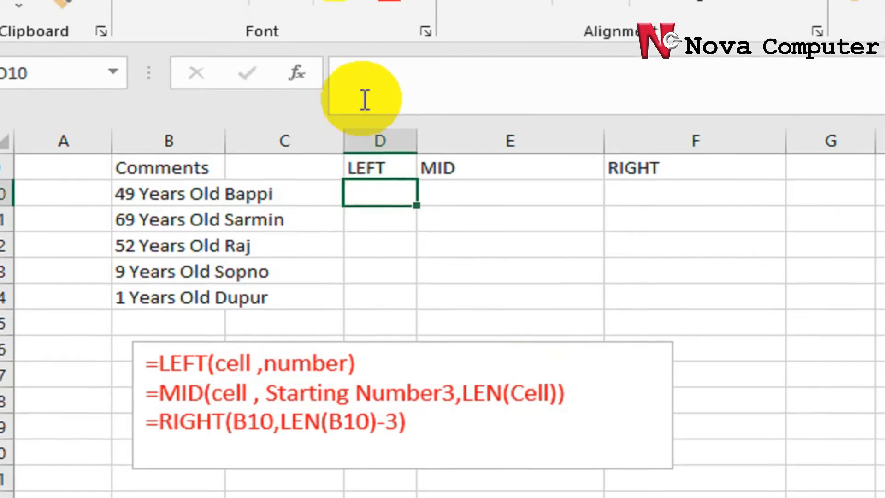
click(370, 74)
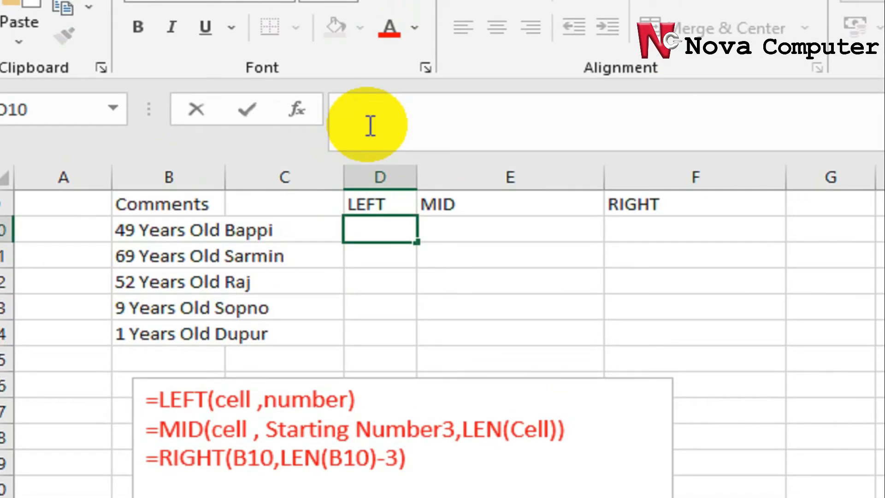
text(=l)
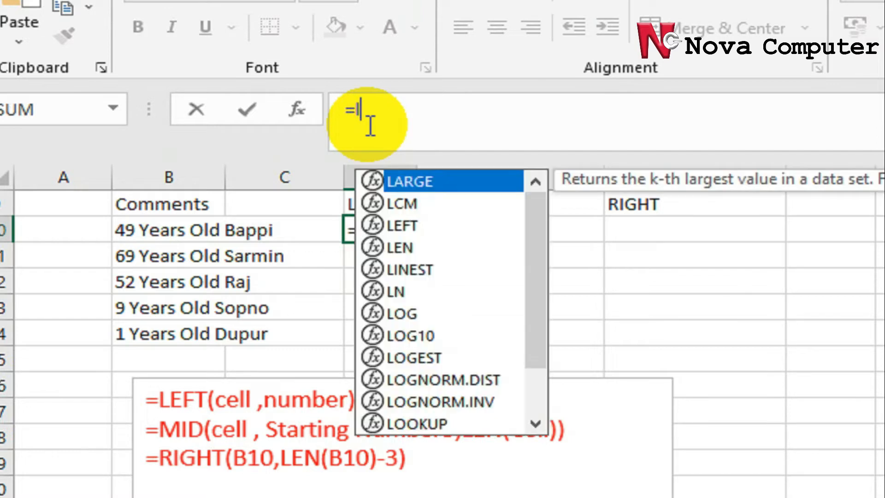
text(et)
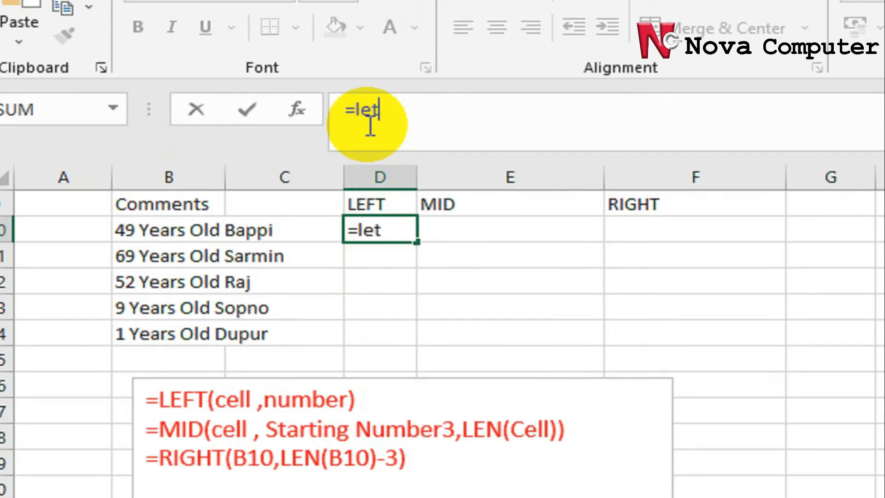
key(BackSpace)
text(ft)
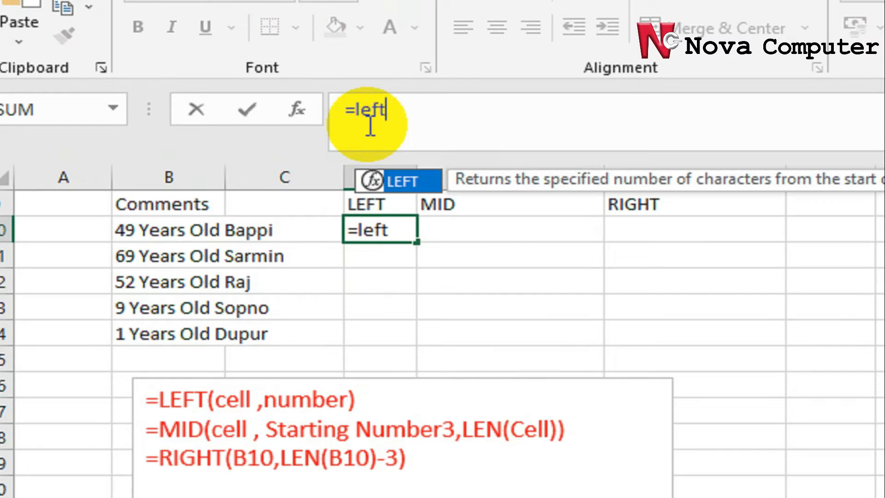
text(()
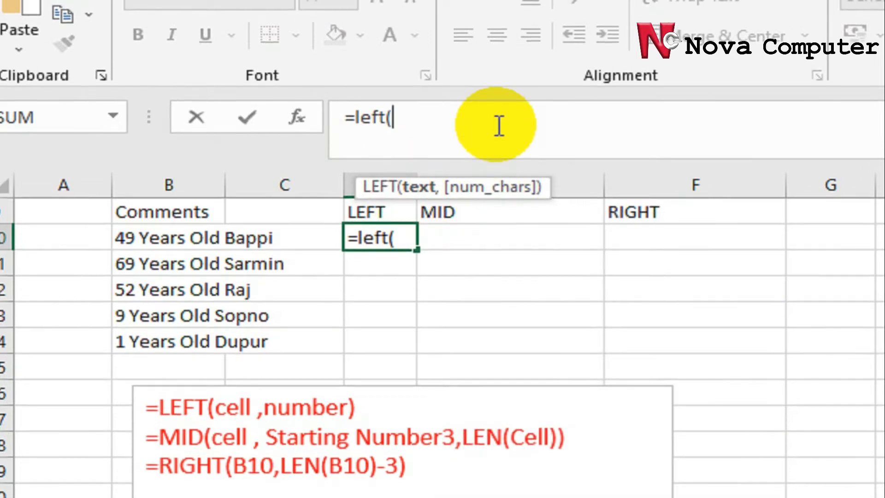
text("Th)
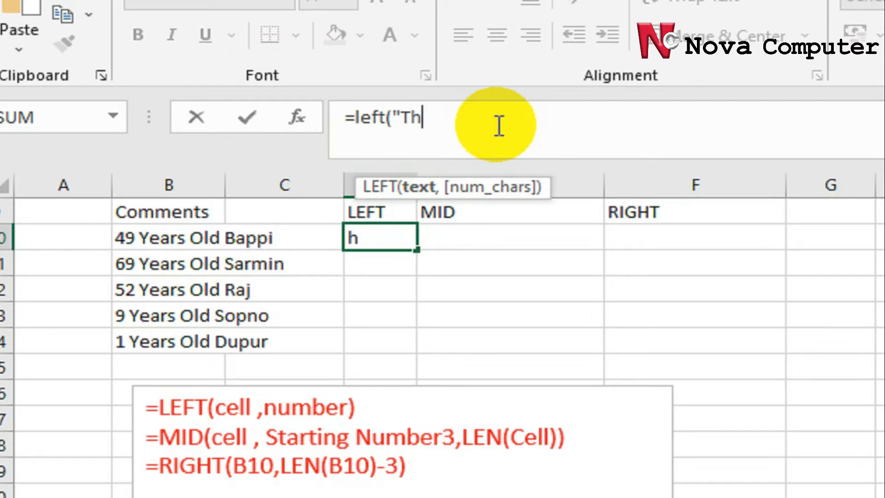
text(is is )
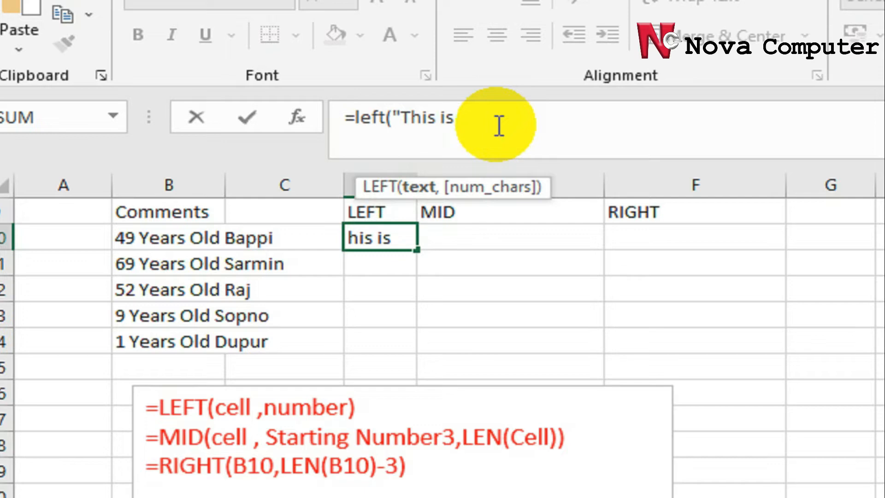
text(Bappi)
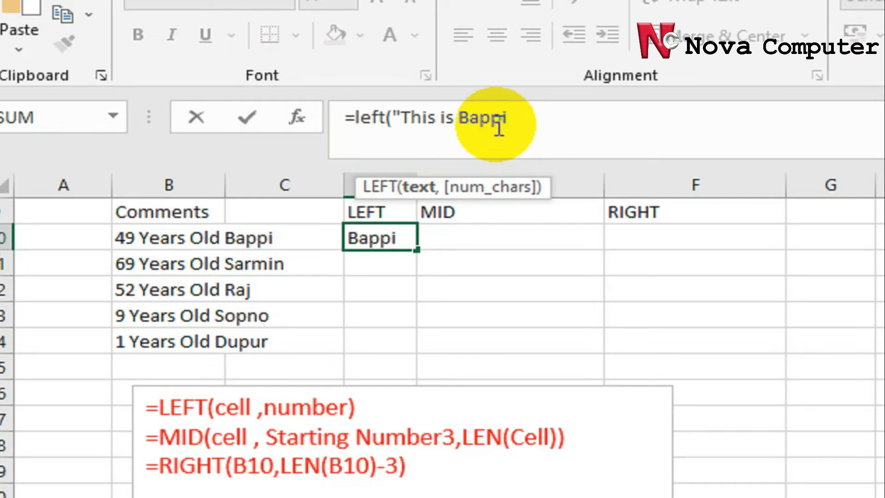
text(",)
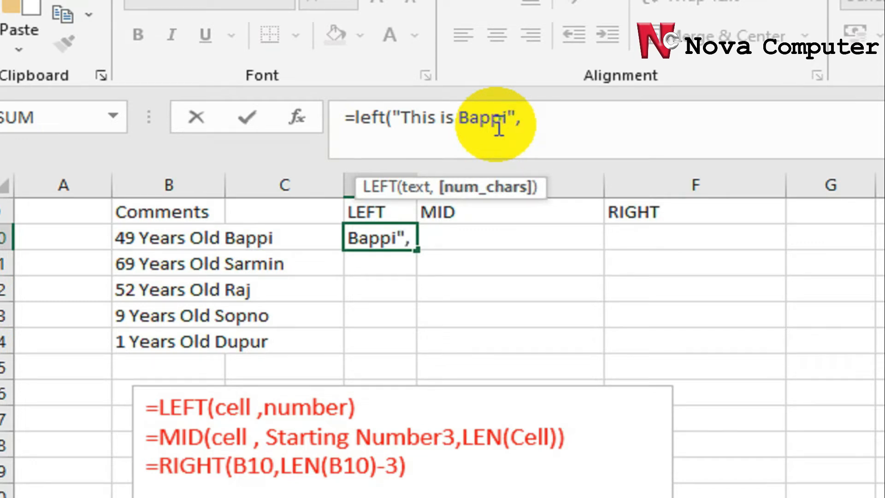
text(4)
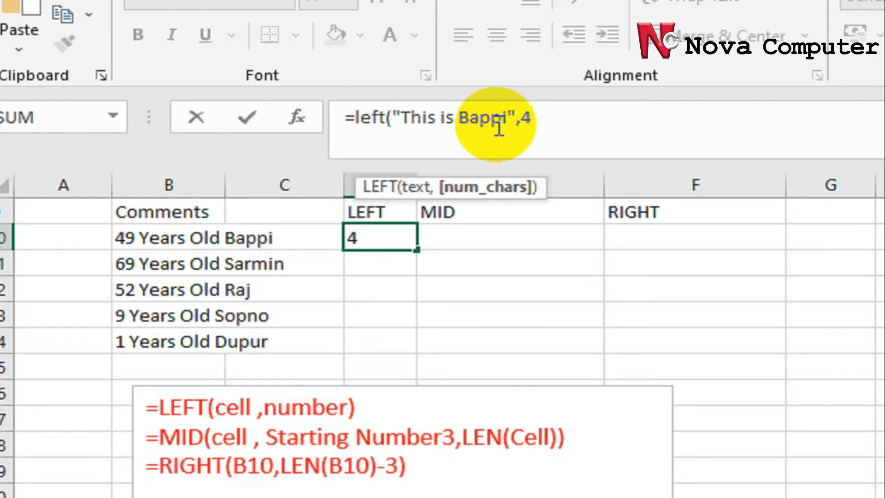
text())
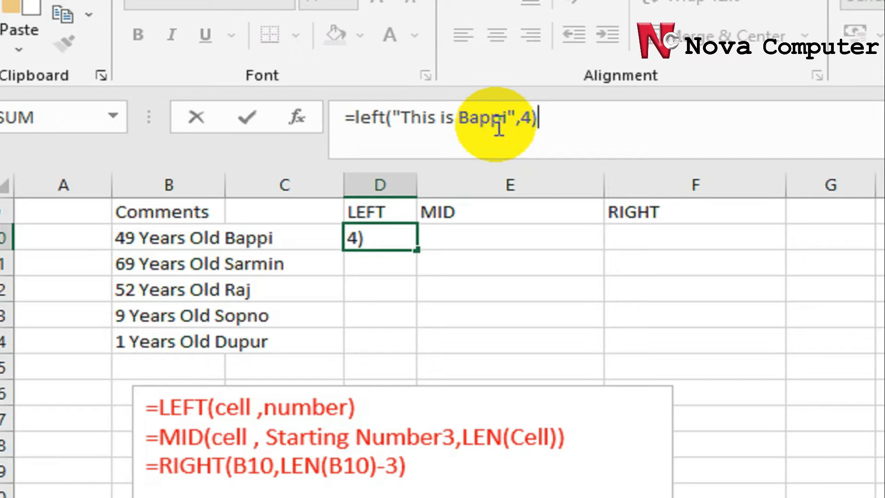
key(Return)
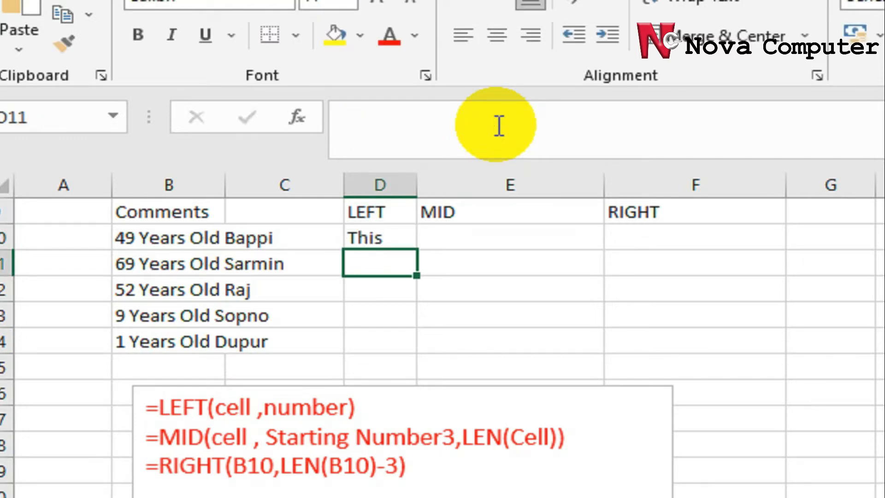
Change the formula in D10 to =LEFT(B10,2) and fill it down the LEFT column to D14.
click(392, 237)
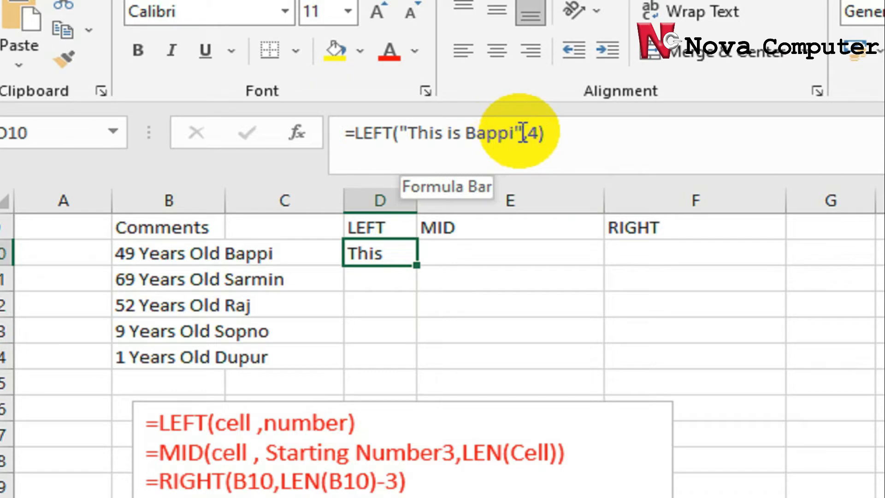
drag(523, 133, 401, 130)
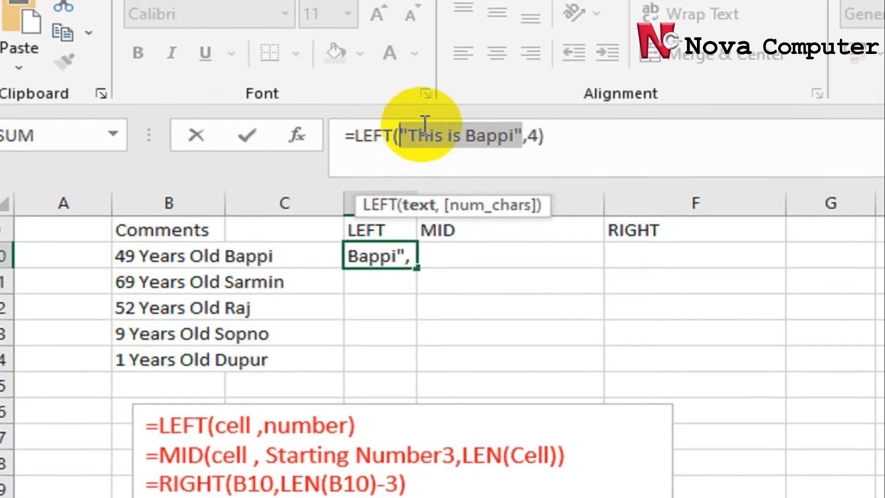
key(BackSpace)
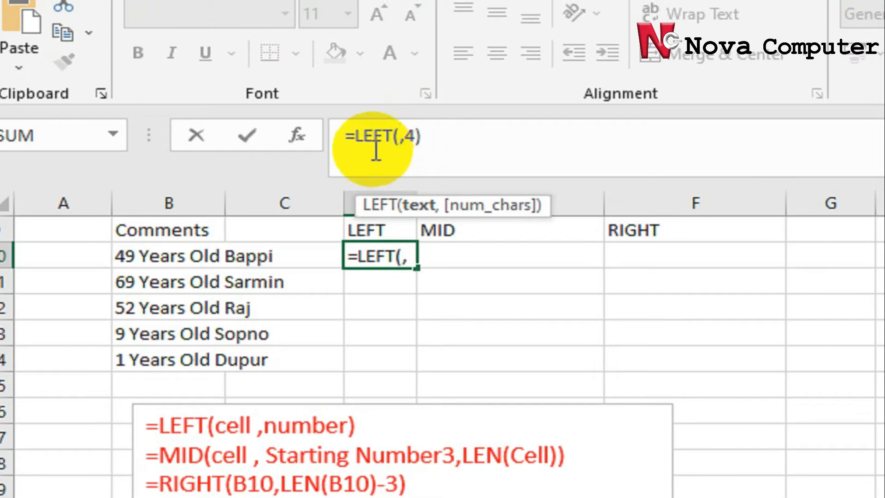
click(162, 257)
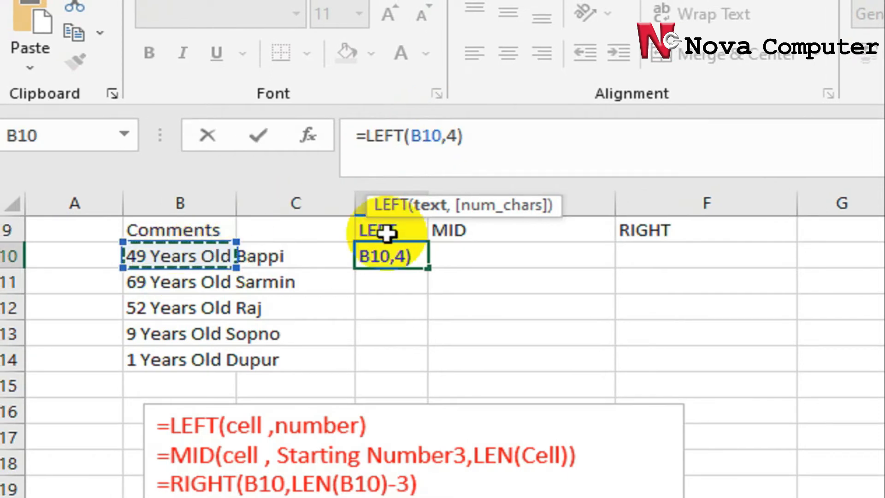
click(457, 135)
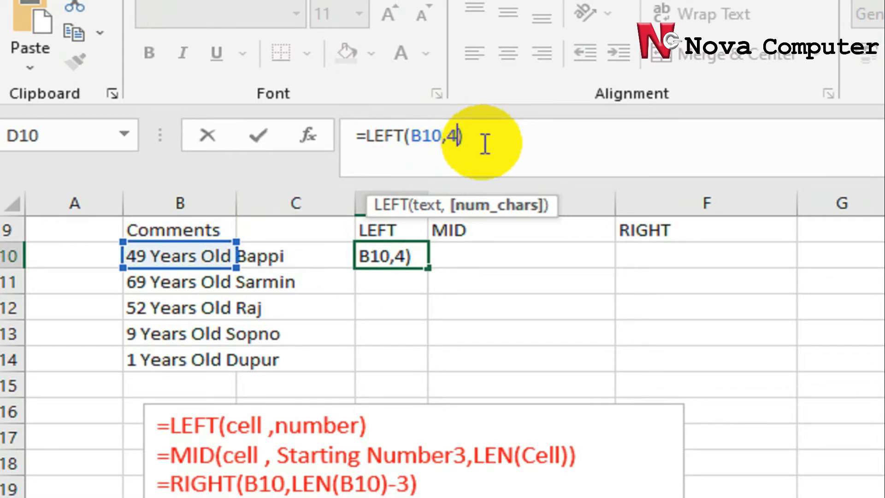
key(BackSpace)
text(2)
key(Right)
key(Return)
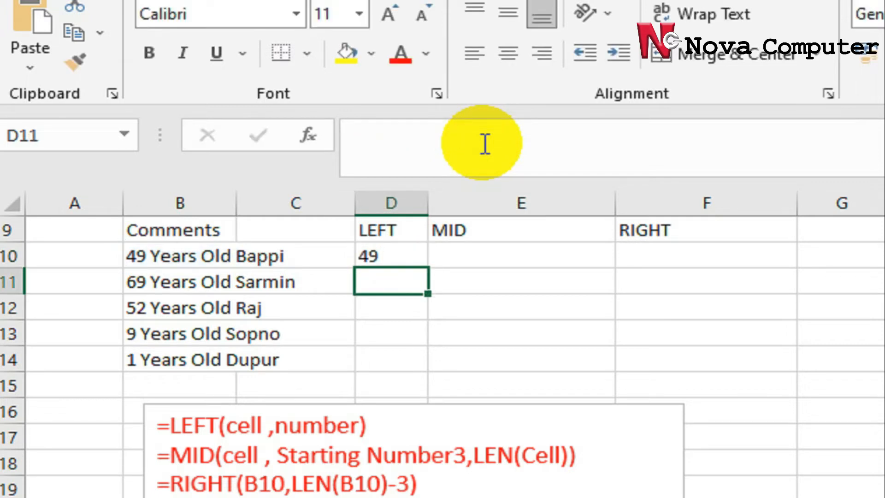
click(383, 256)
double_click(428, 269)
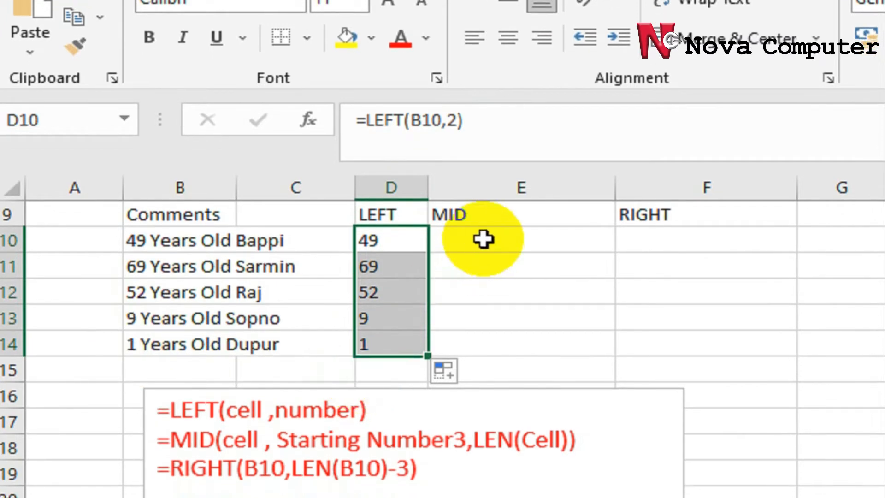
Begin a MID formula in E10 with B10 as the text and 3 as the starting number.
click(483, 239)
click(429, 138)
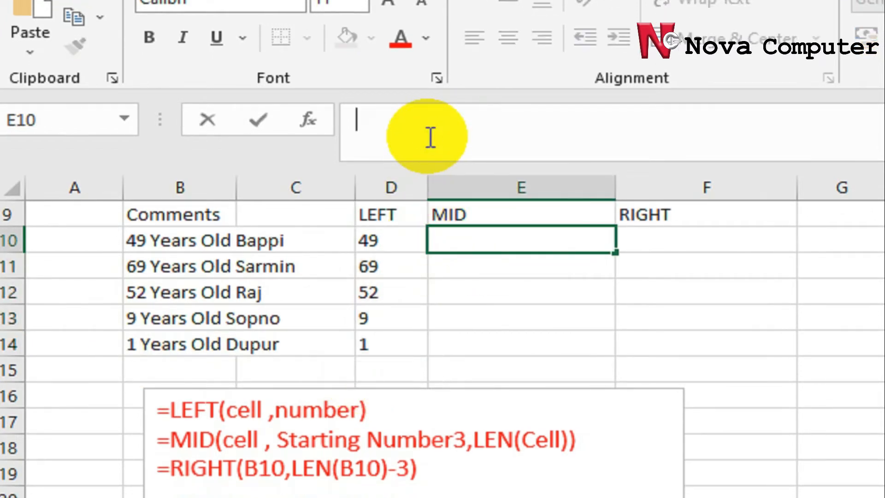
text(=)
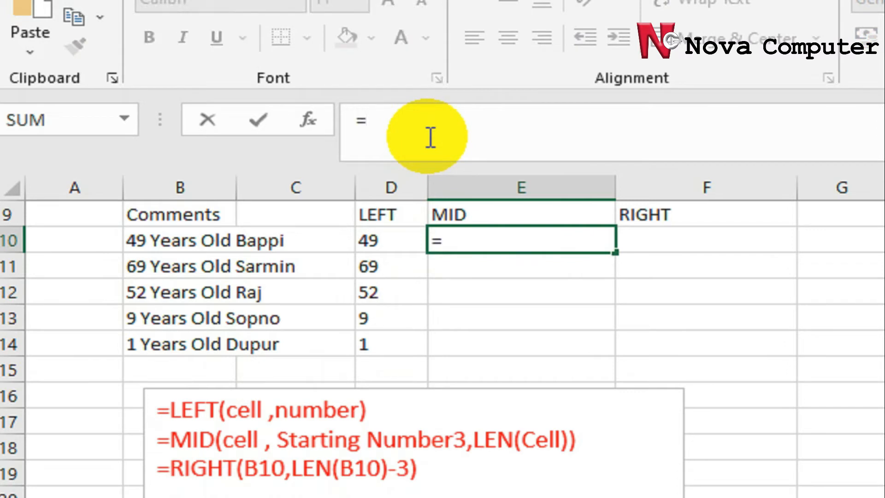
text(mid)
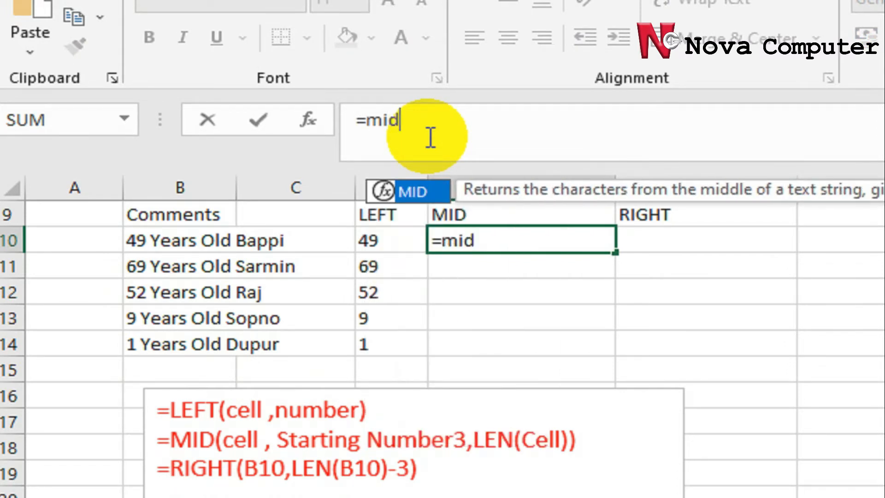
text(()
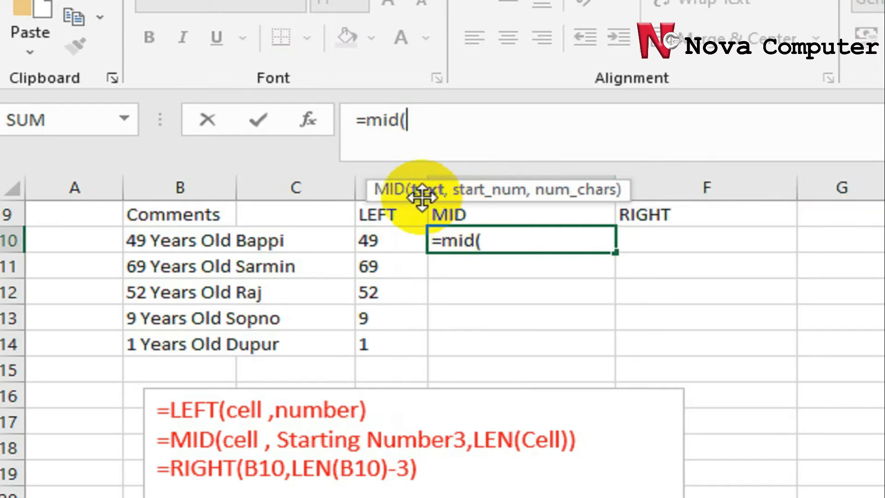
click(165, 245)
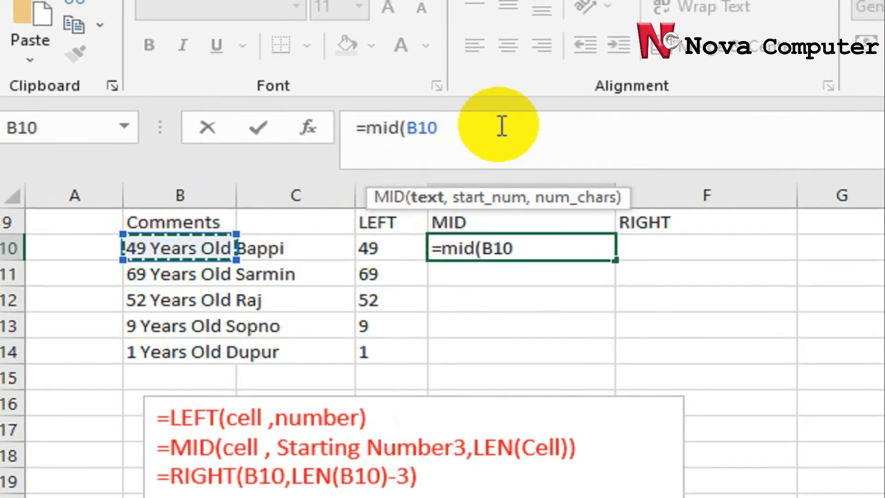
text(,)
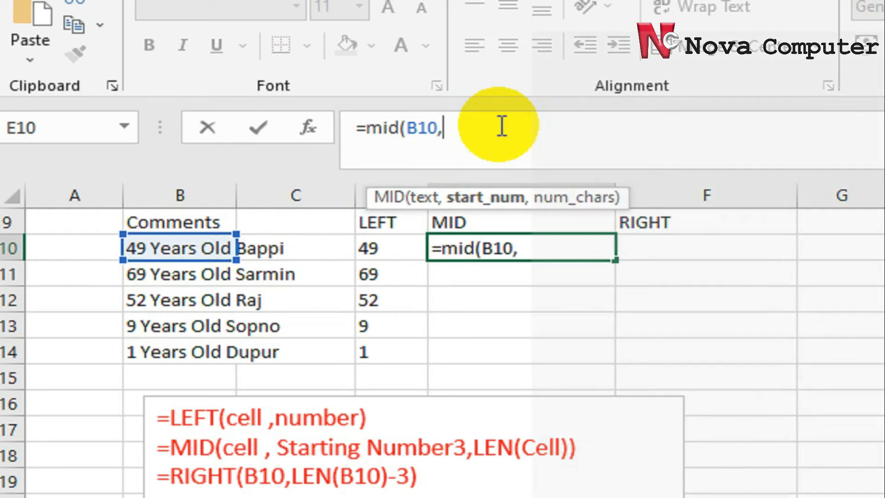
text(3)
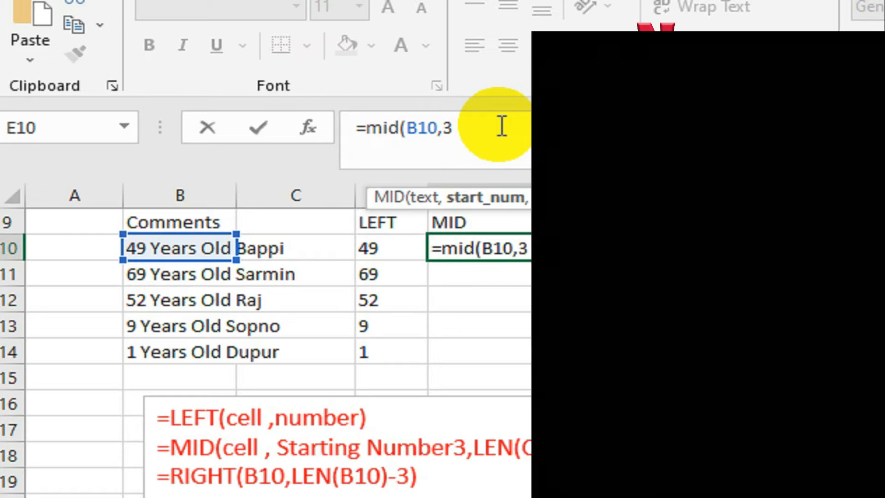
text(Le)
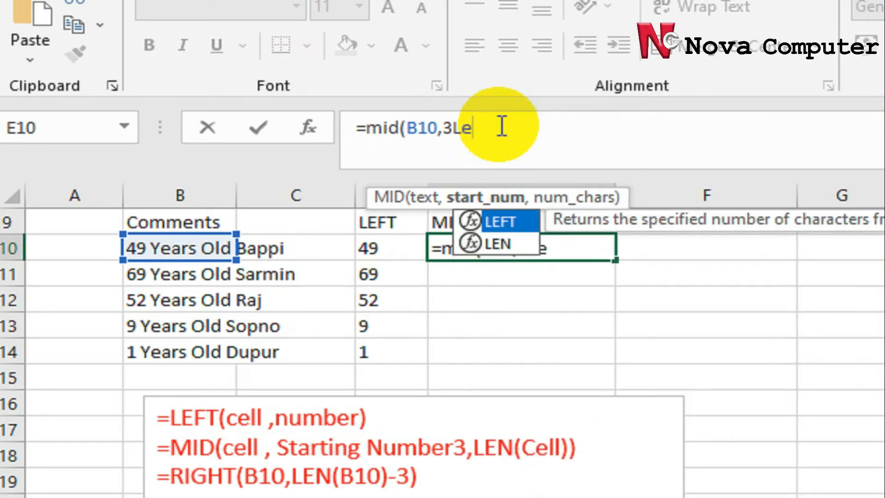
text(n)
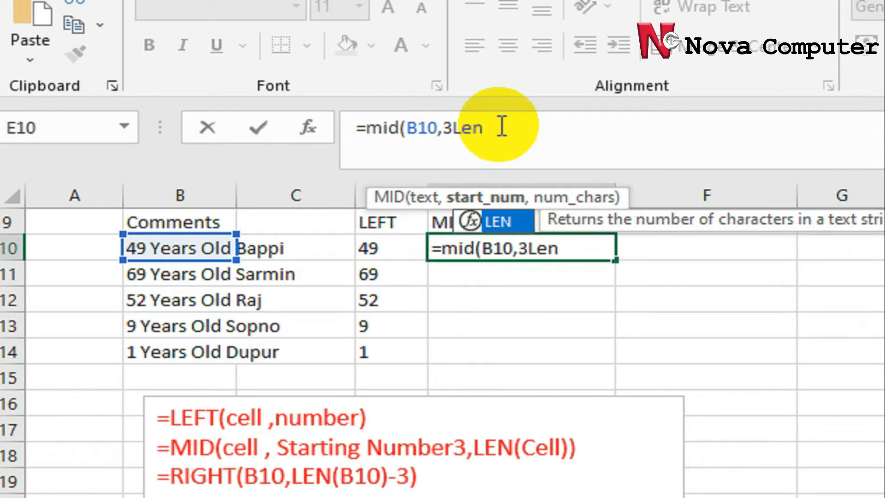
key(BackSpace)
key(BackSpace)
key(BackSpace)
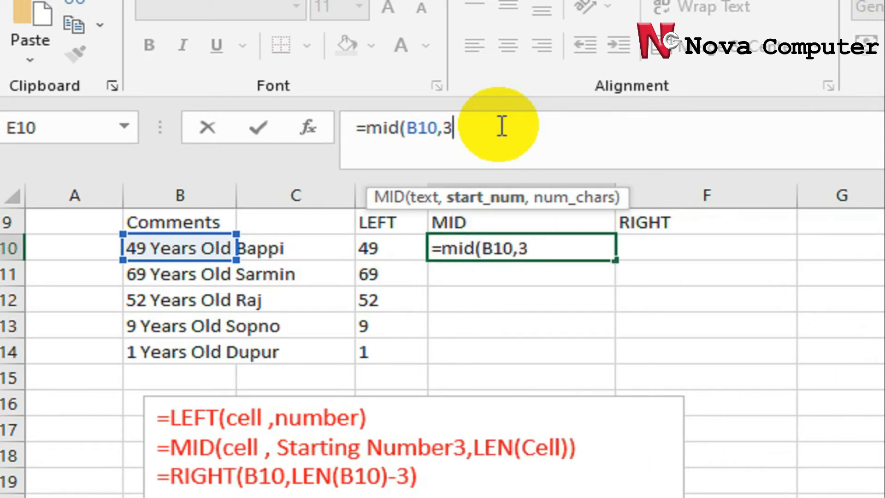
Complete the MID formula in E10 with LEN(B10) as the number of characters, giving =MID(B10,3, LEN(B10)).
text(,)
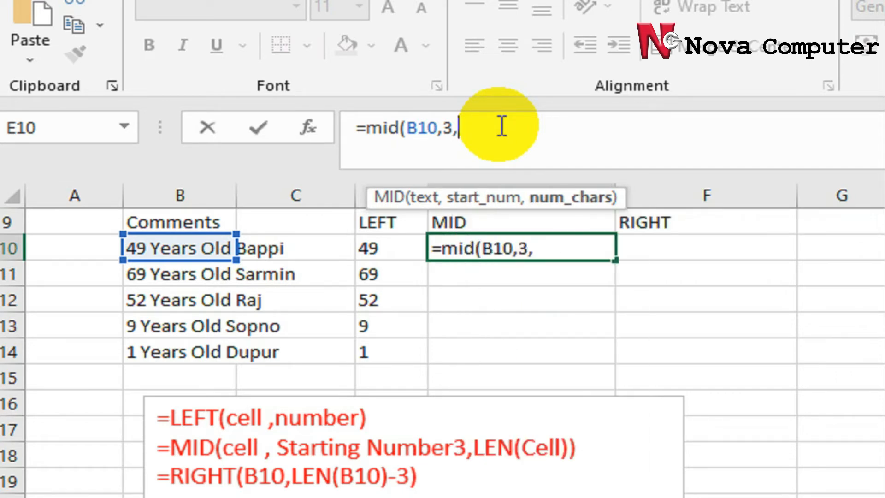
text( l)
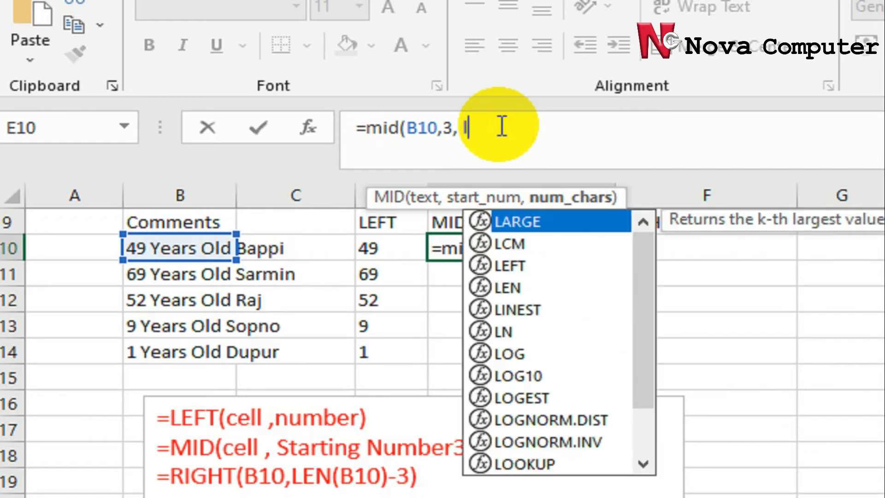
text(en)
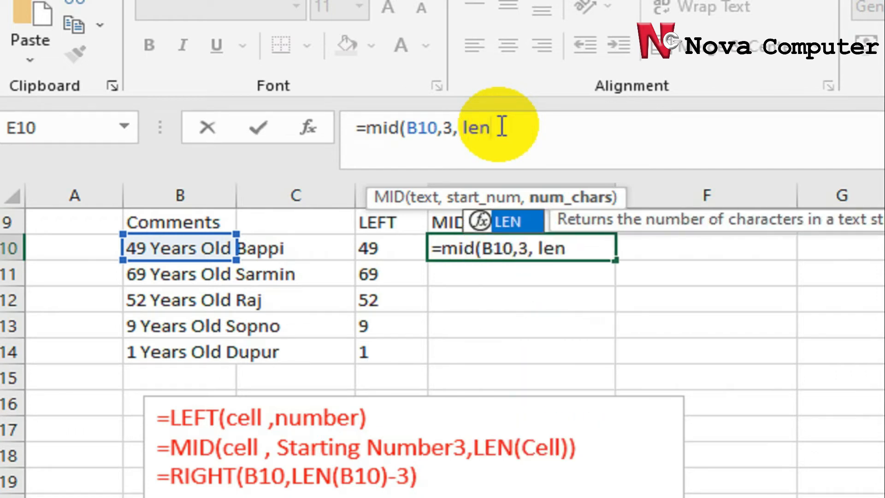
text(()
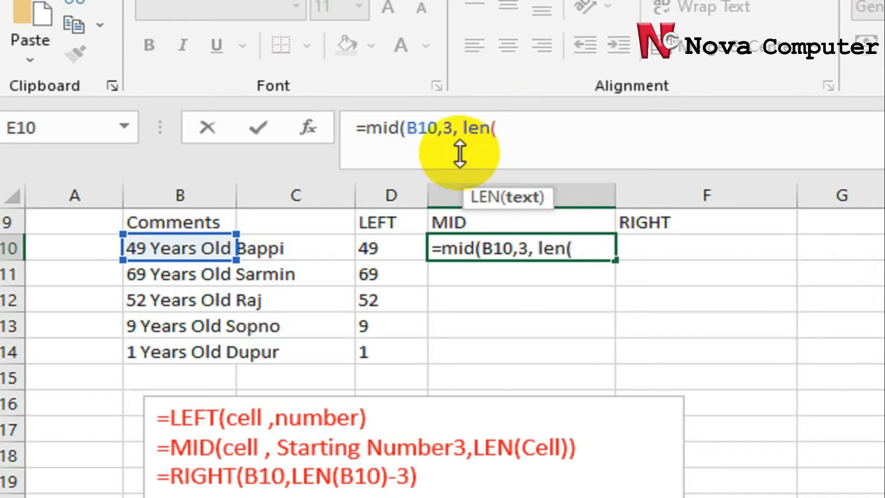
click(171, 245)
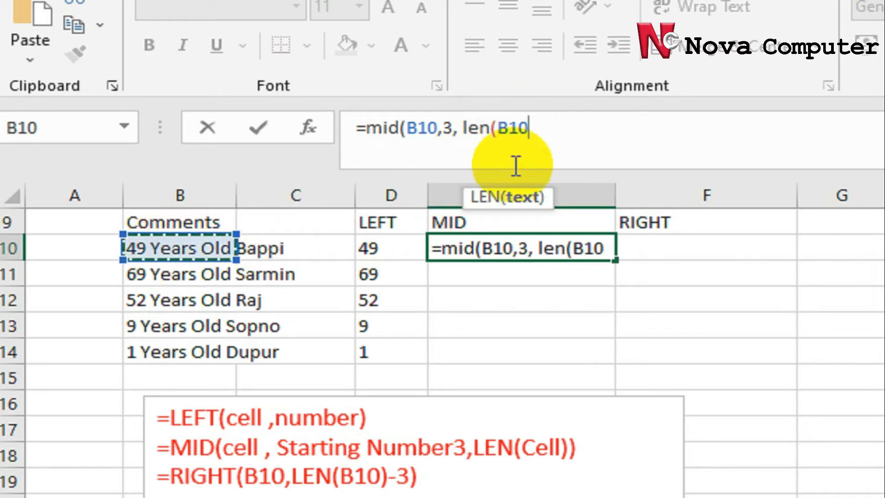
click(542, 132)
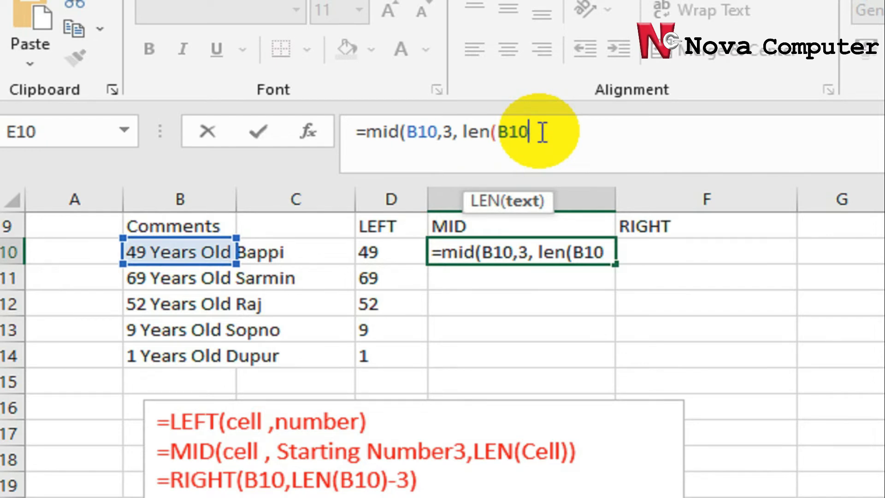
text())
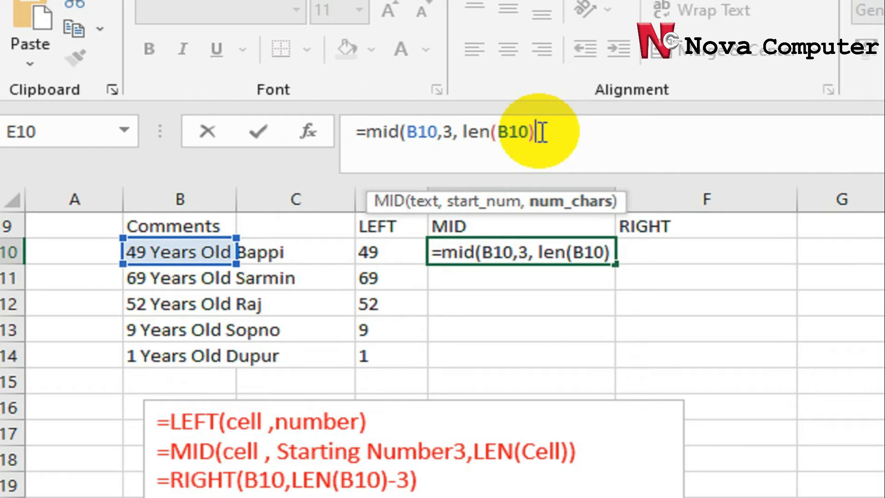
text())
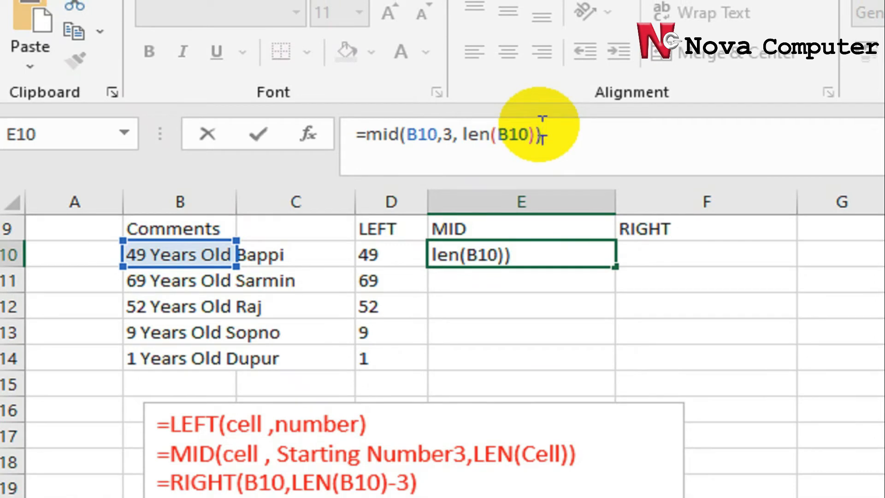
key(Return)
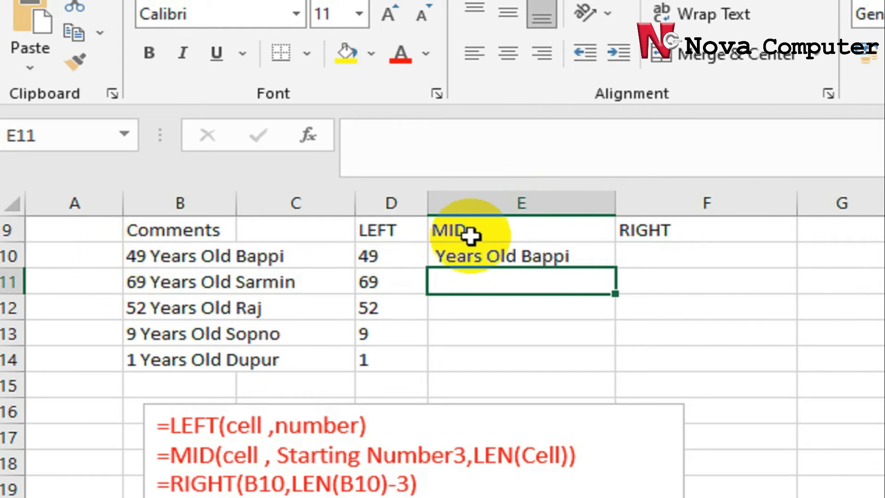
Try 5 as the starting number in the MID formula in E10.
click(489, 256)
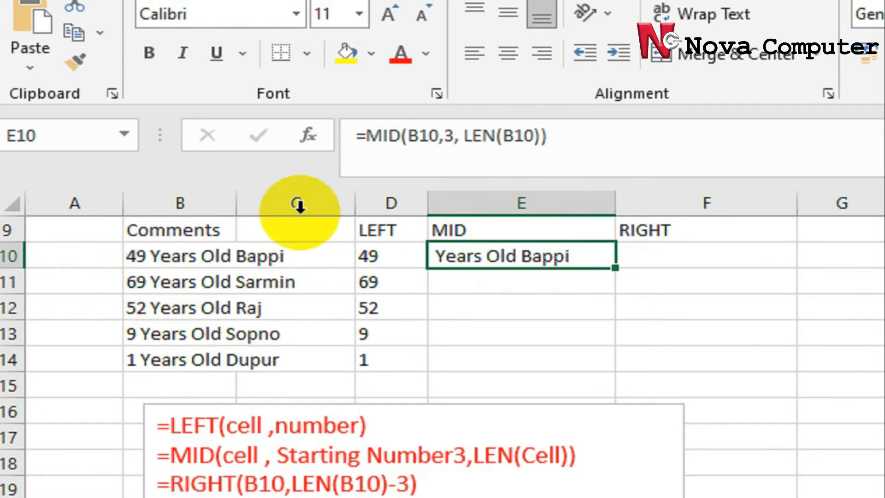
drag(444, 135, 452, 131)
text(5)
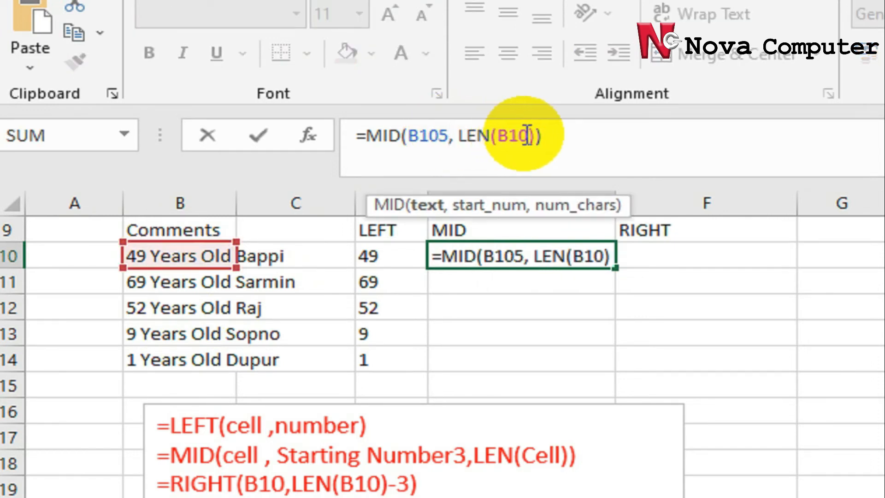
click(439, 136)
text(,)
click(548, 135)
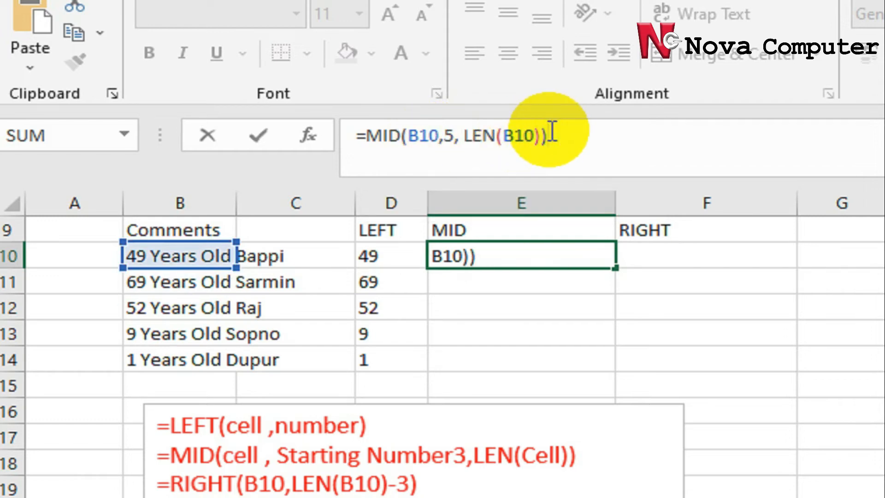
key(Return)
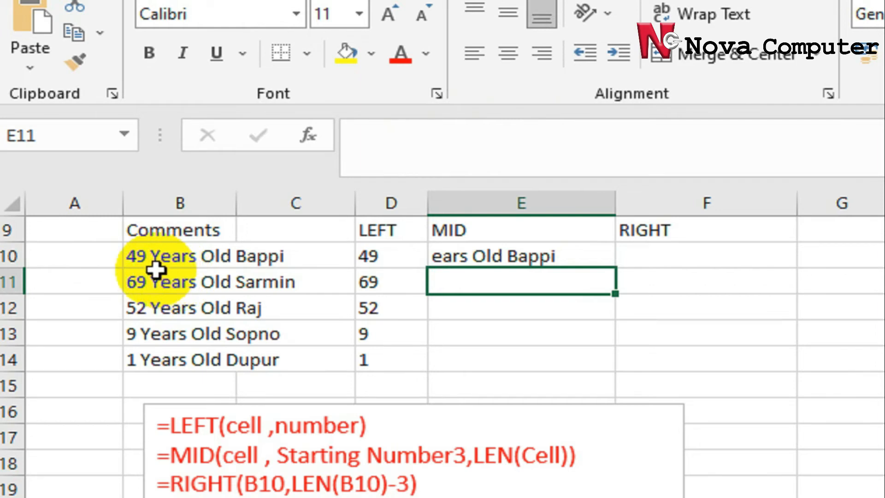
Revert the MID formula in E10 to a starting number of 3 and fill it down the MID column to E14.
click(493, 255)
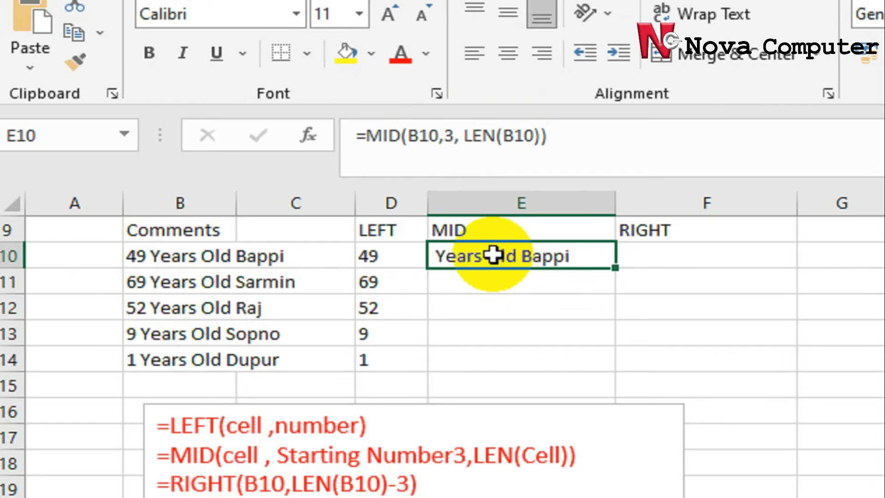
key(Return)
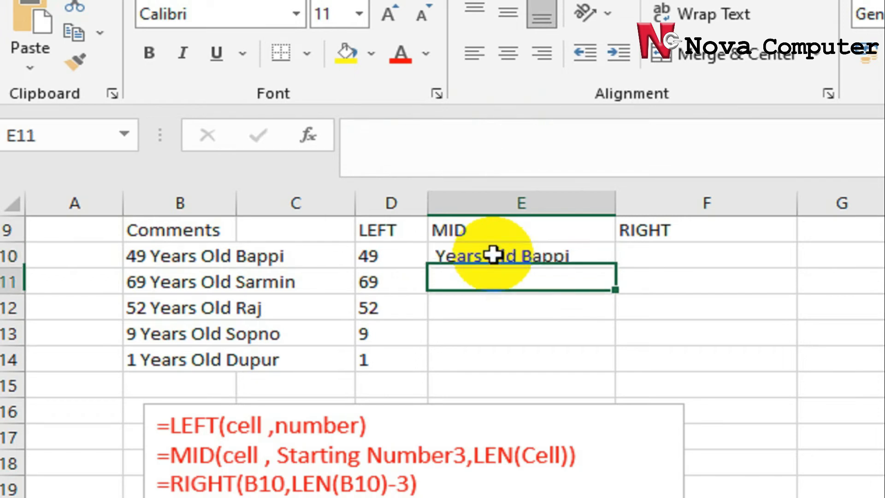
click(532, 256)
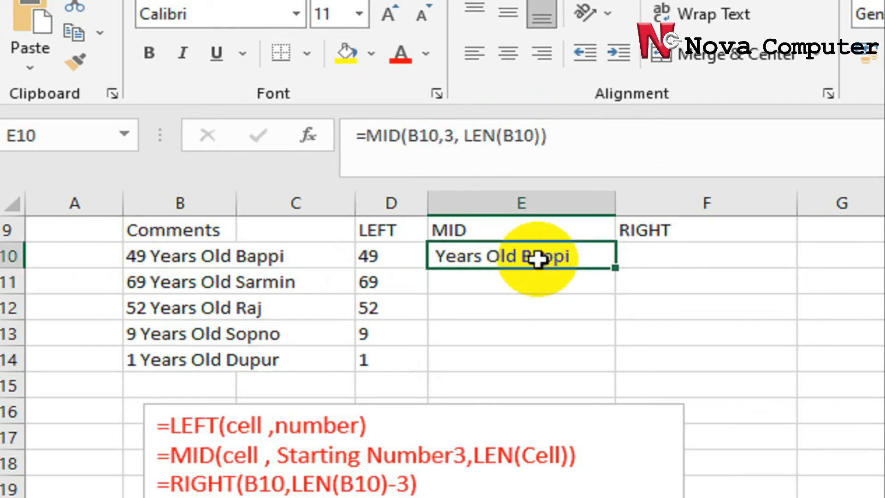
double_click(616, 270)
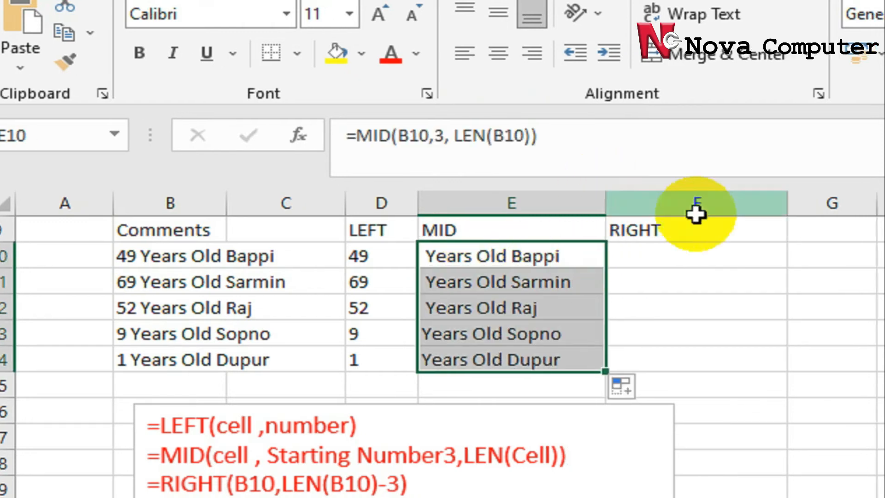
Enter the formula =RIGHT(B10,LEN(B10)) in F10 under the RIGHT heading.
click(650, 256)
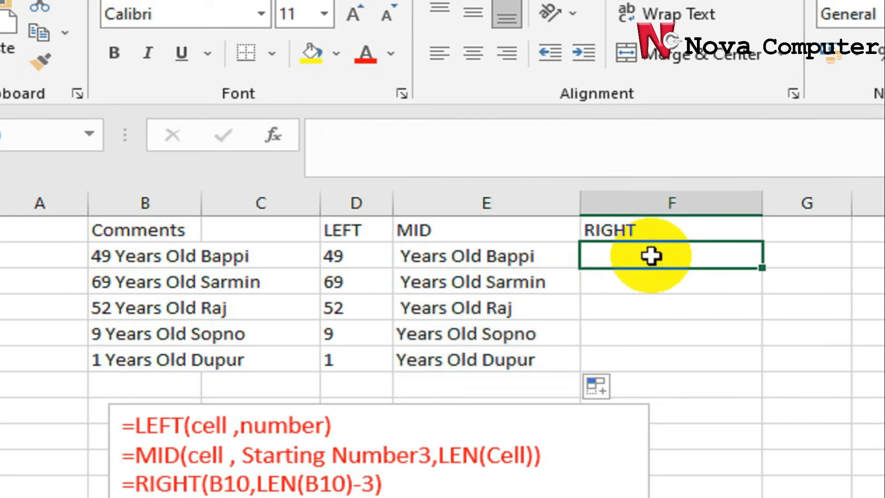
text(=)
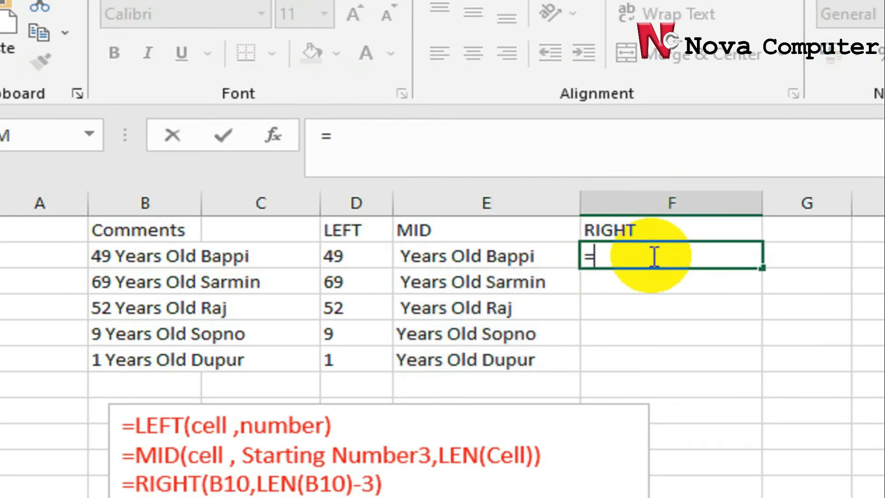
text(ri)
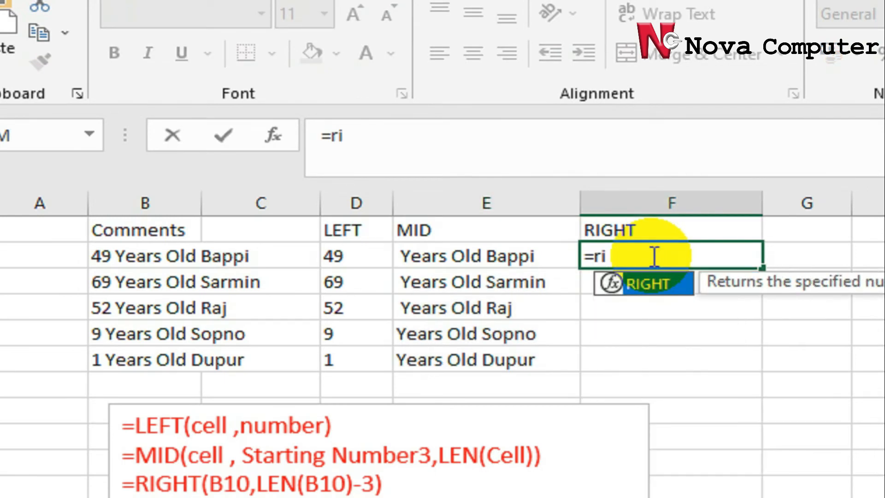
text(gh)
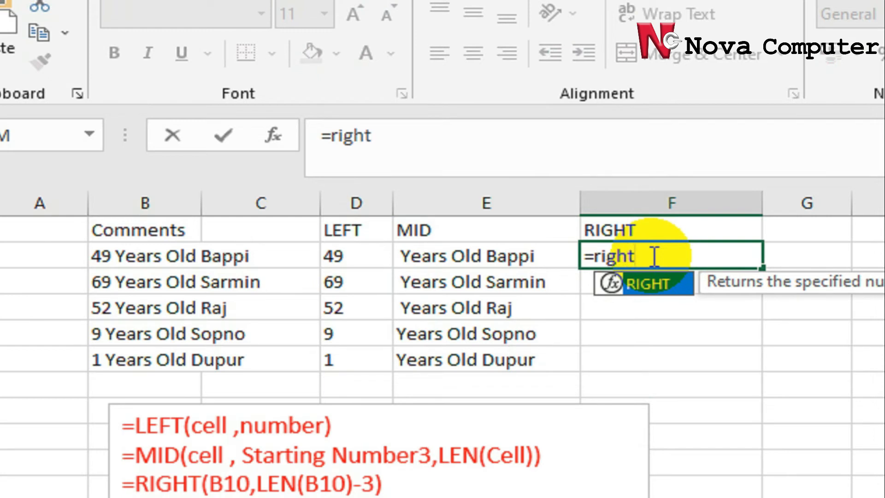
text(t)
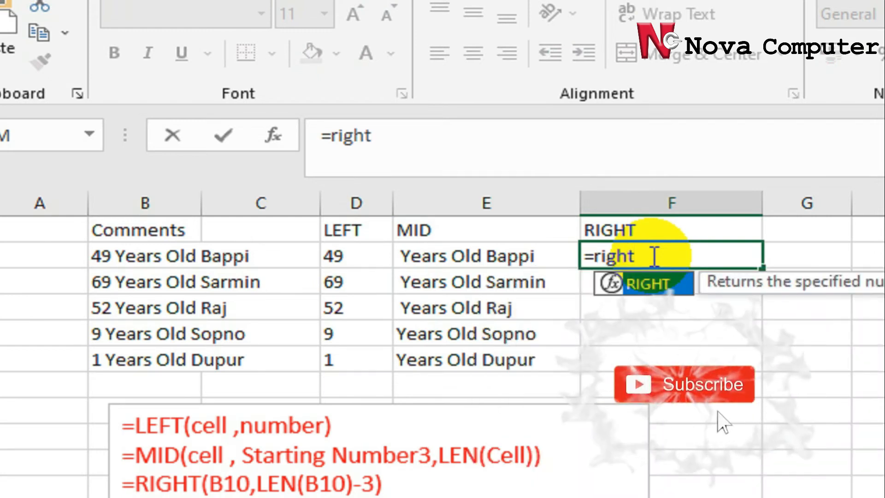
text(()
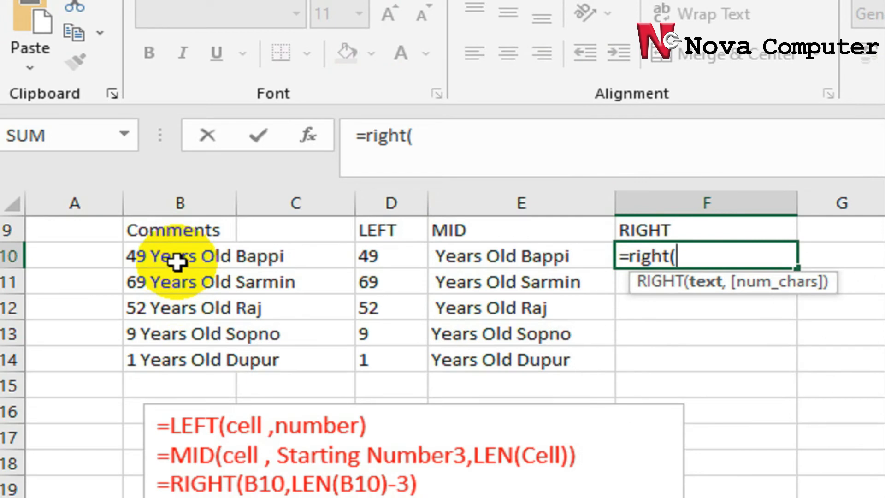
click(177, 262)
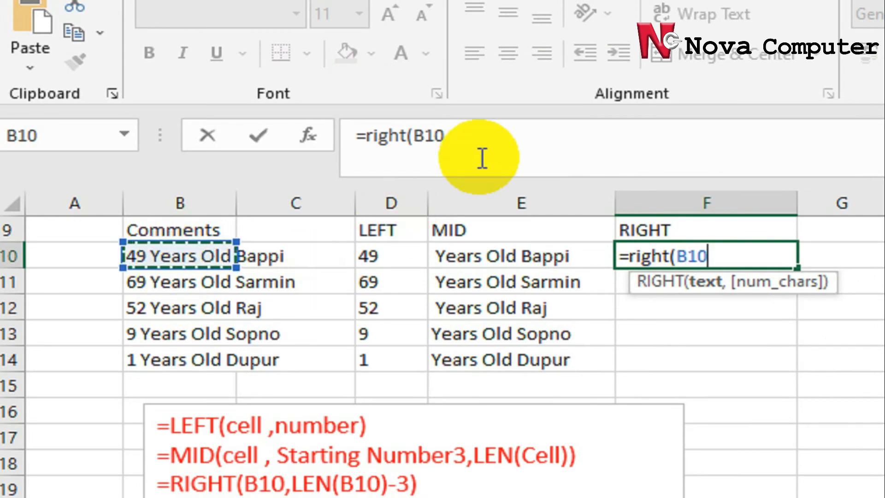
click(456, 141)
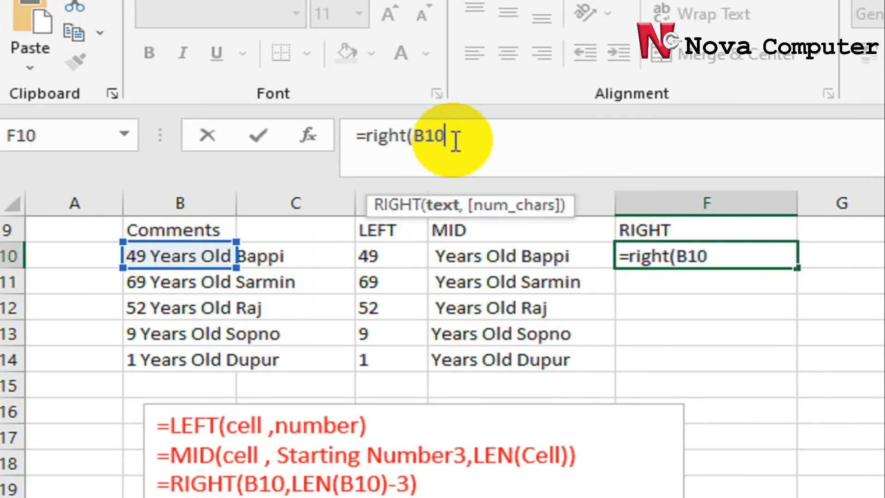
text(,)
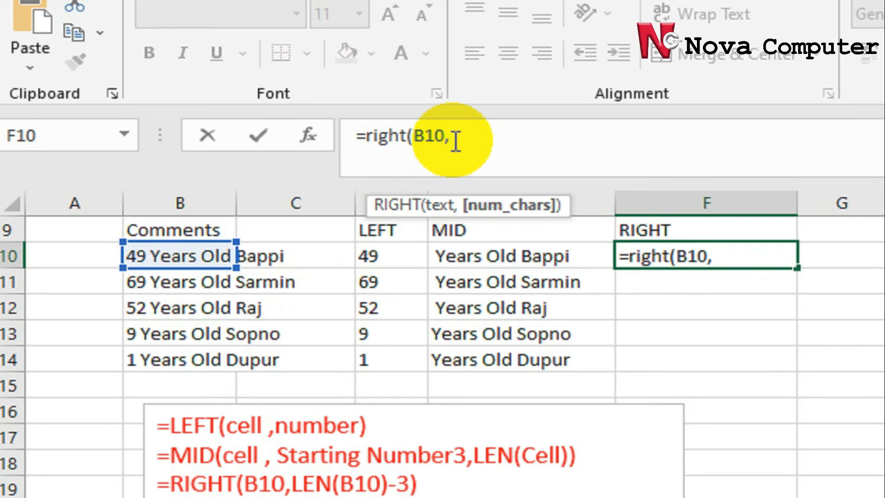
text(Le)
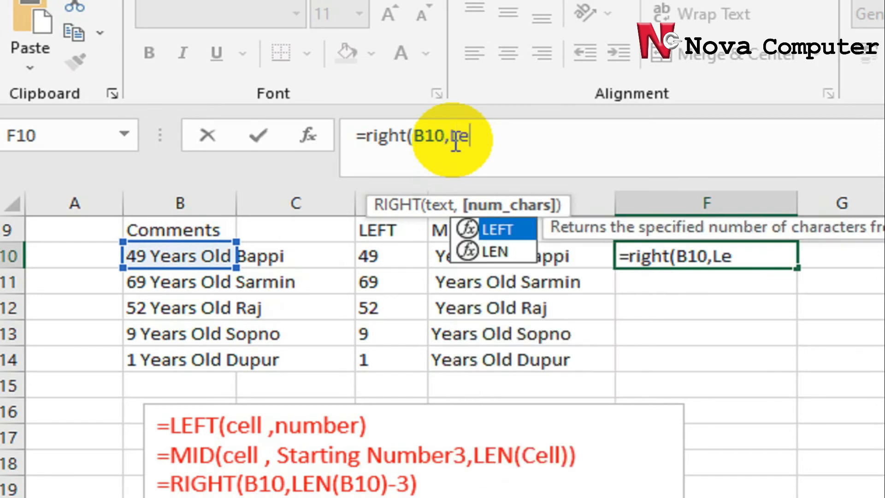
text(n)
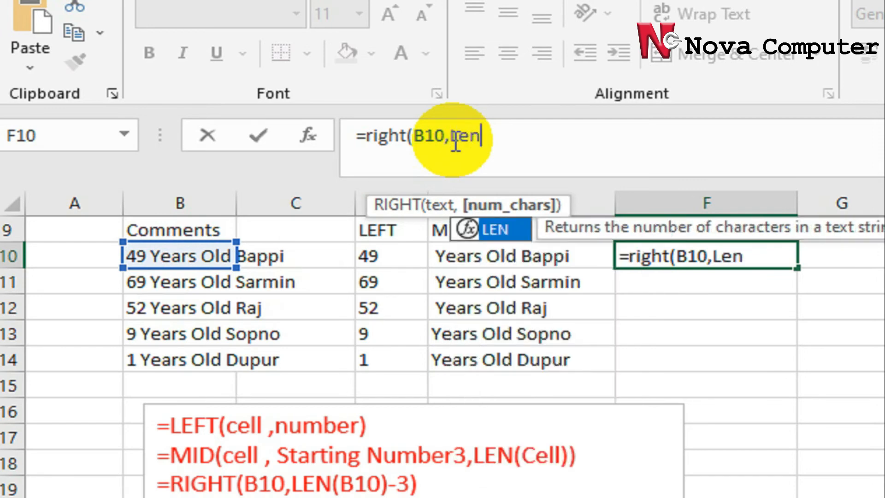
text(()
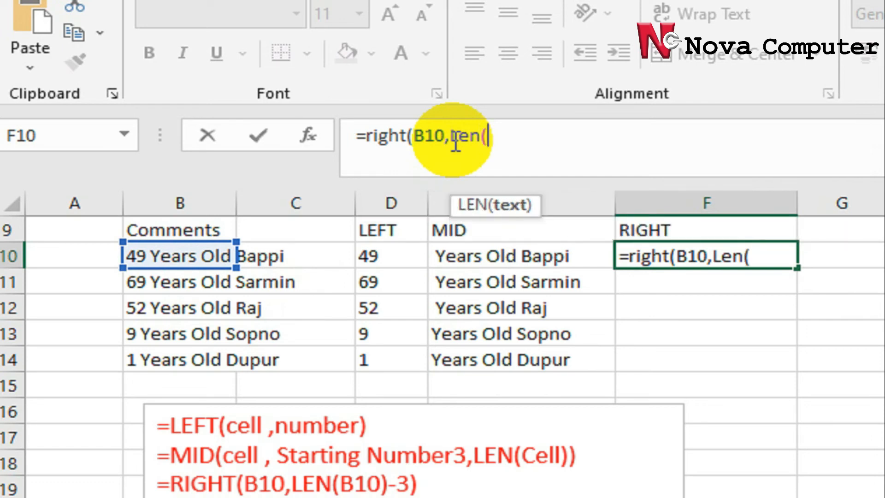
click(171, 259)
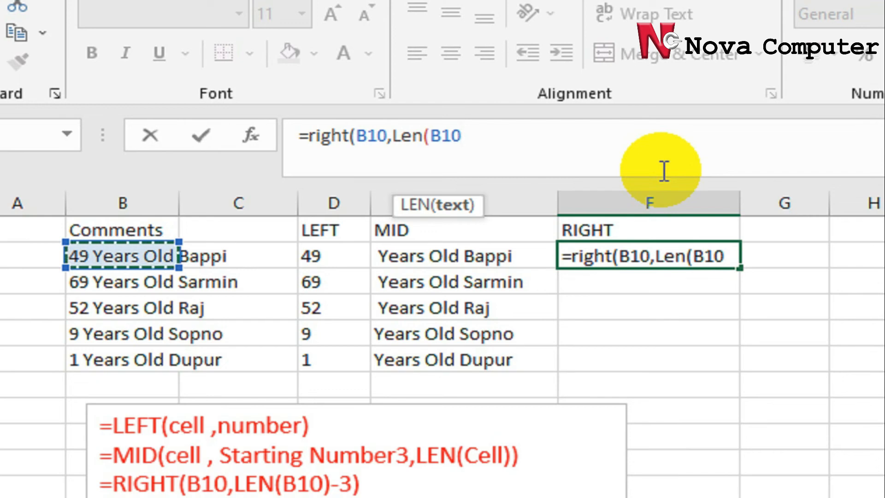
key(Return)
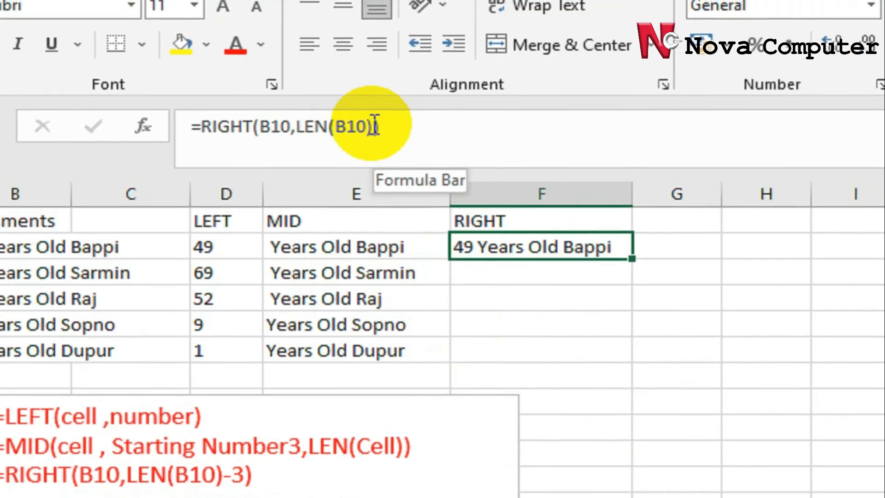
Subtract 3 from the character count in the RIGHT formula in F10, giving =RIGHT(B10,LEN(B10)-3).
click(374, 128)
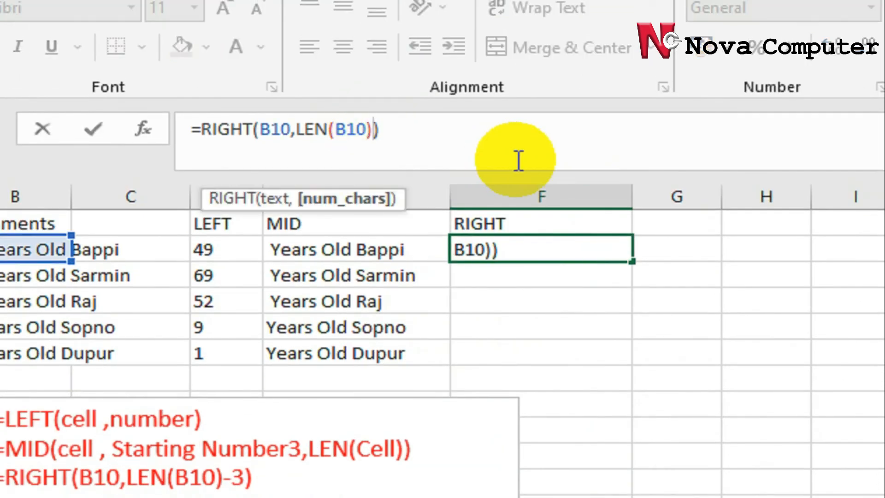
text(-)
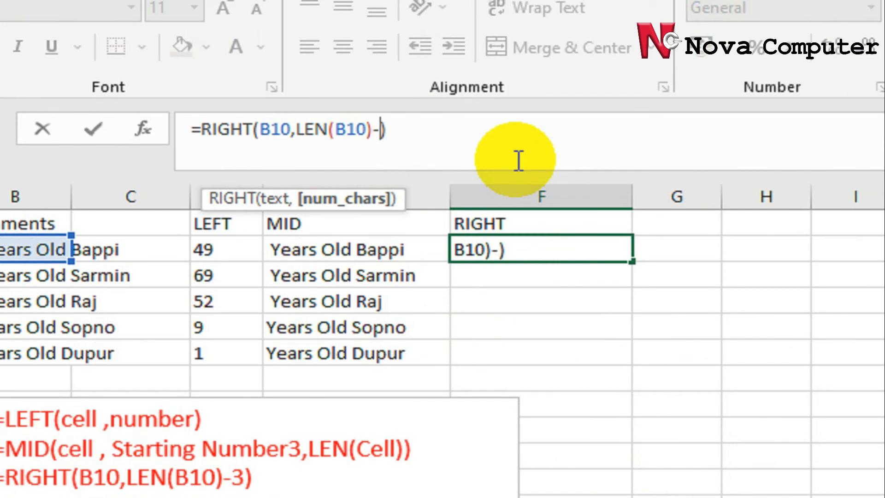
text(3)
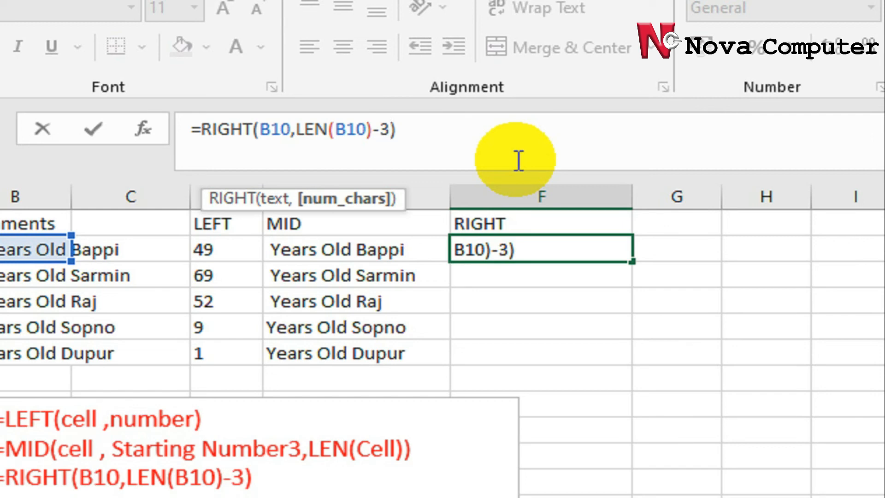
click(469, 135)
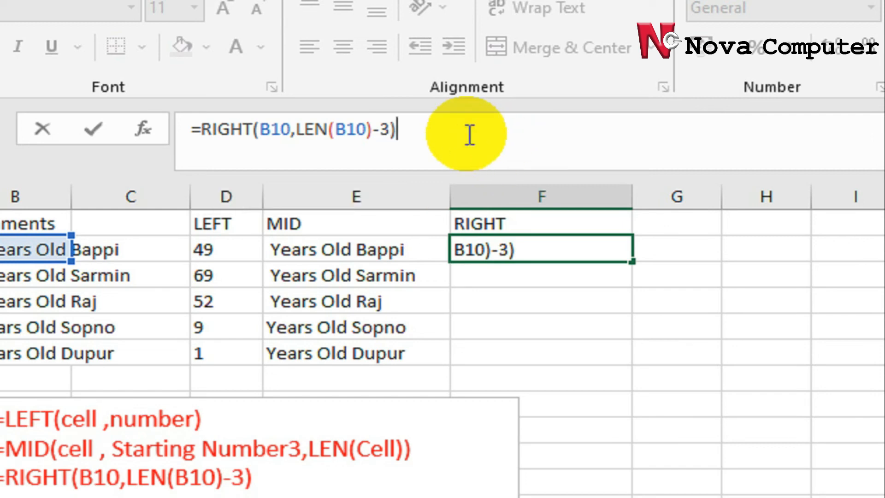
key(Return)
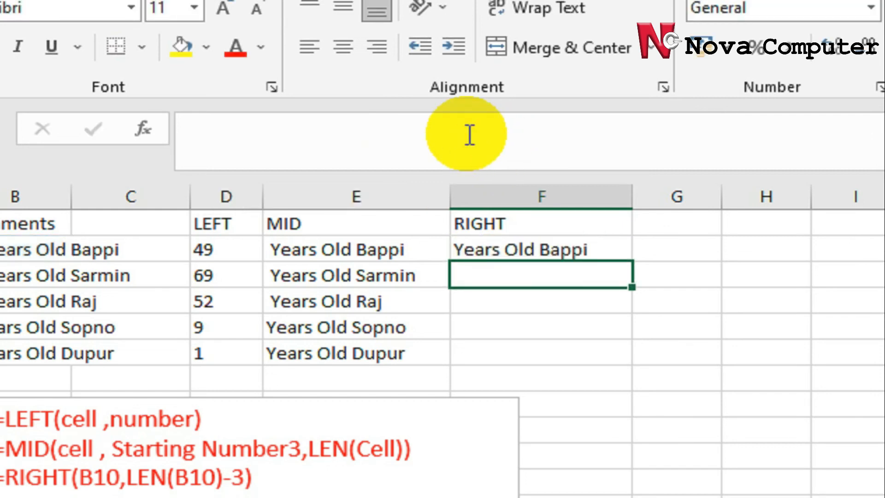
Compare the MID formula in E10 with the RIGHT formula in F10, and fill the F10 formula down the RIGHT column.
click(541, 253)
click(316, 252)
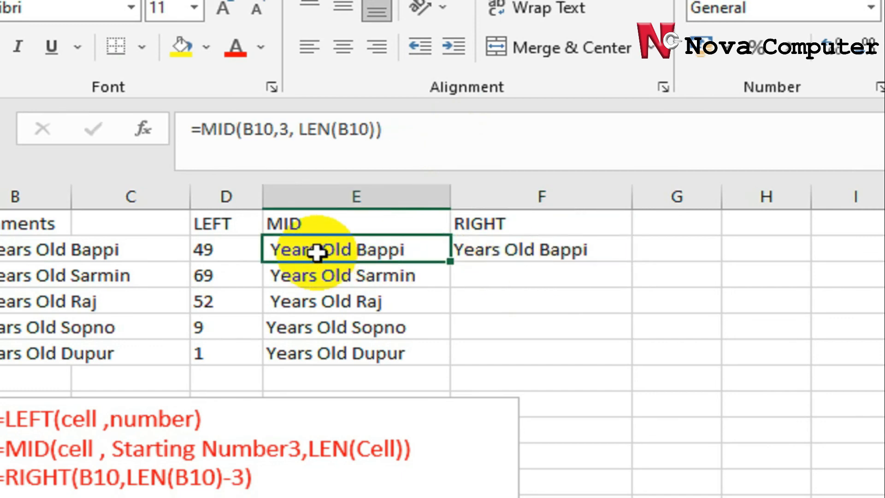
click(514, 250)
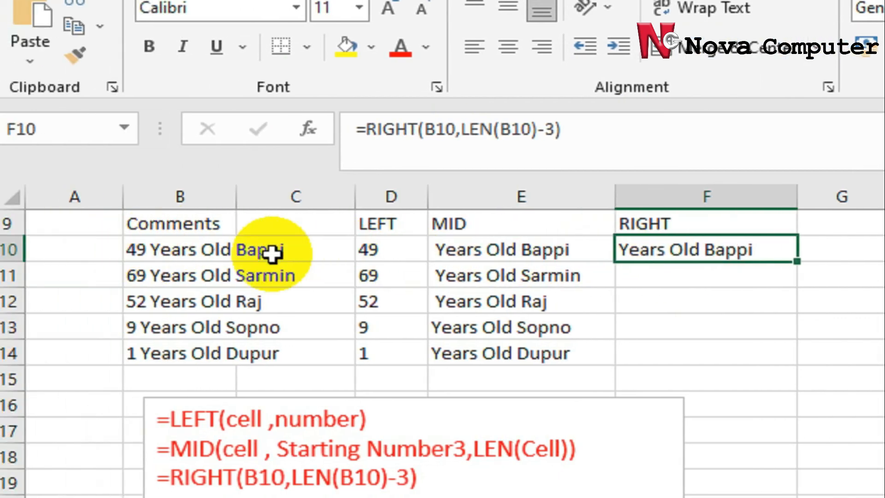
click(510, 244)
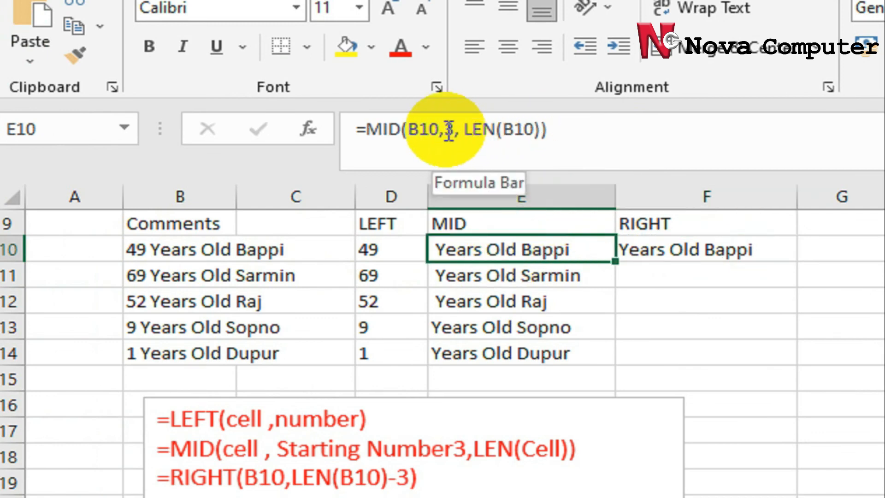
click(669, 252)
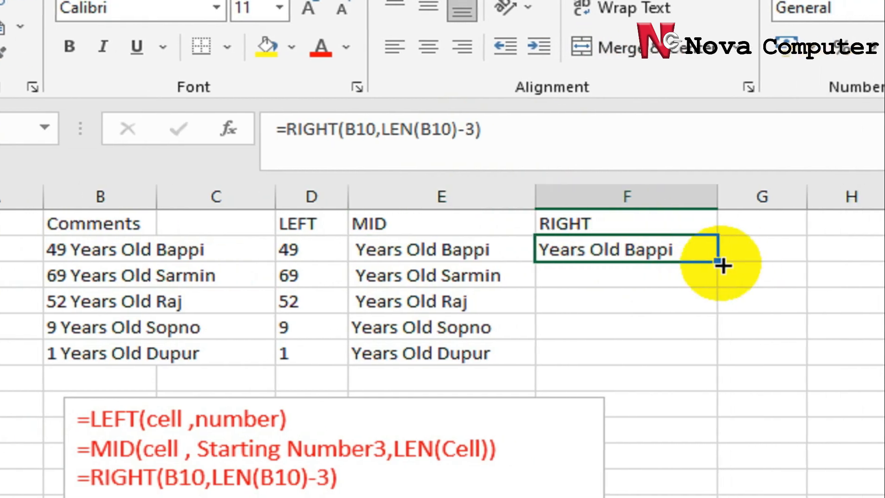
double_click(719, 262)
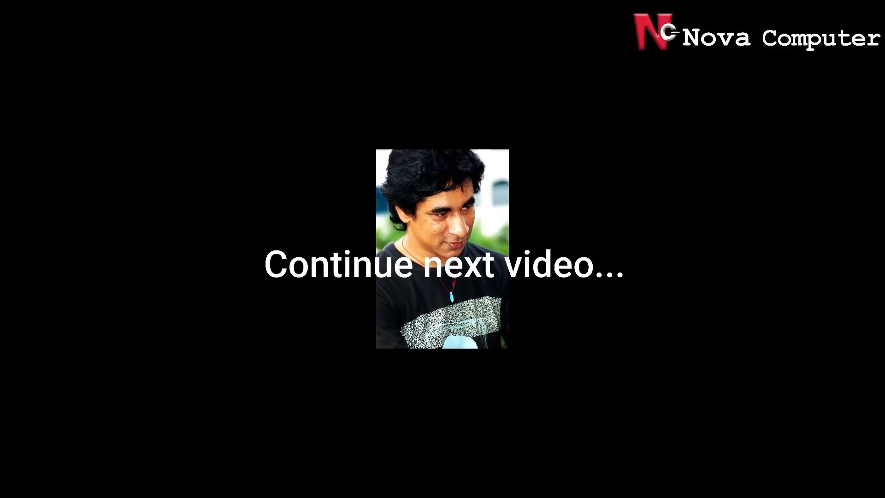